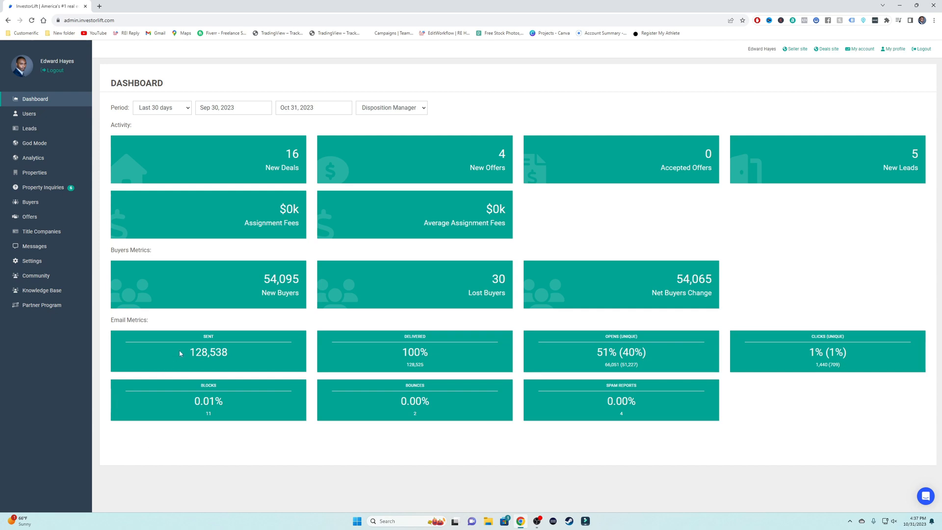
# Step: After briefly highlighting the 128,538 emails-sent figure, show Analytics' Flip Volume by County chart for 2022 Q3
pyautogui.moveTo(179, 351); pyautogui.dragTo(242, 351)
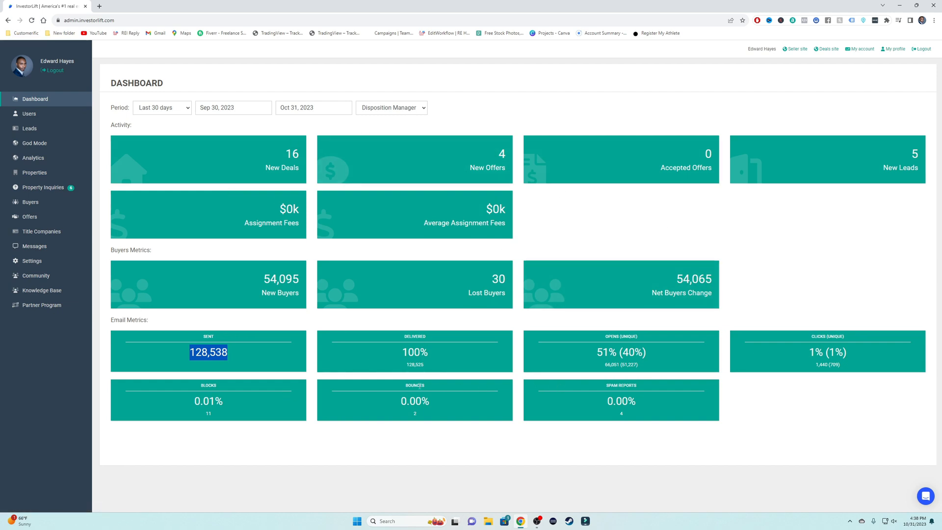
pyautogui.click(254, 356)
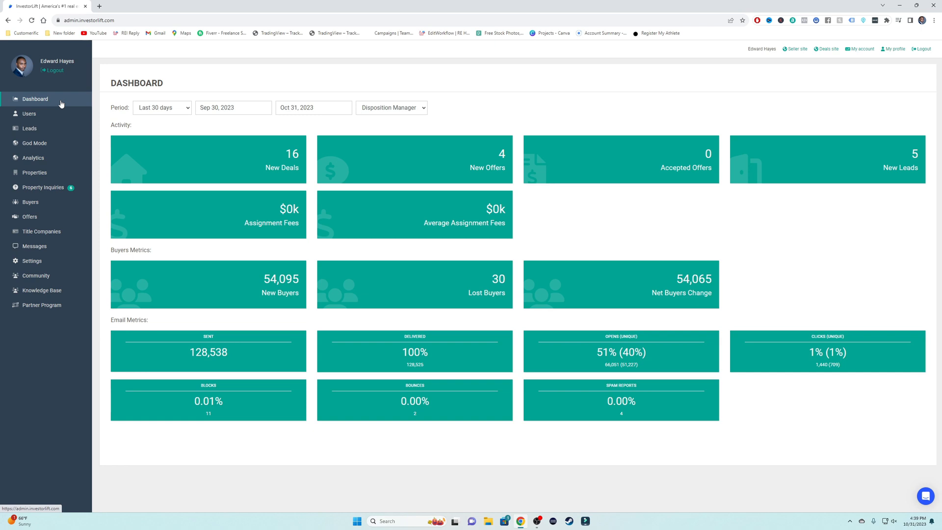
pyautogui.click(63, 157)
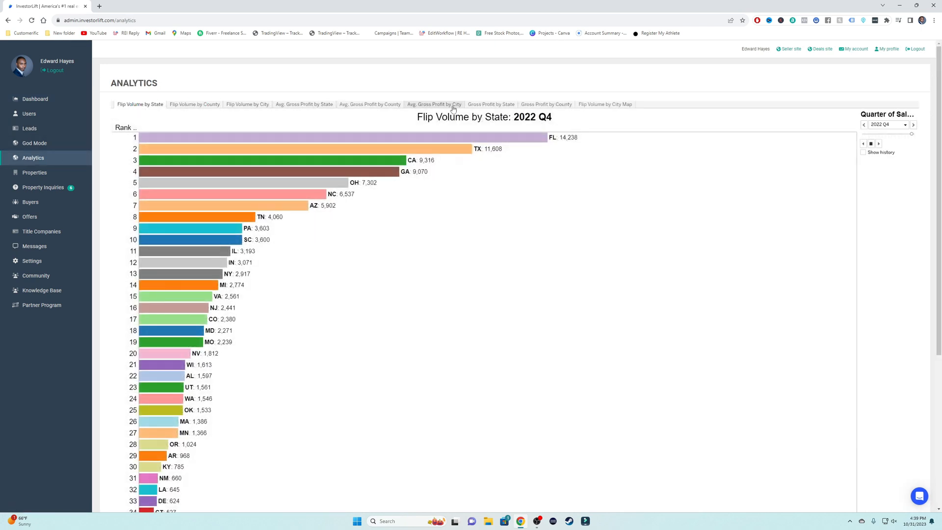
pyautogui.moveTo(562, 140)
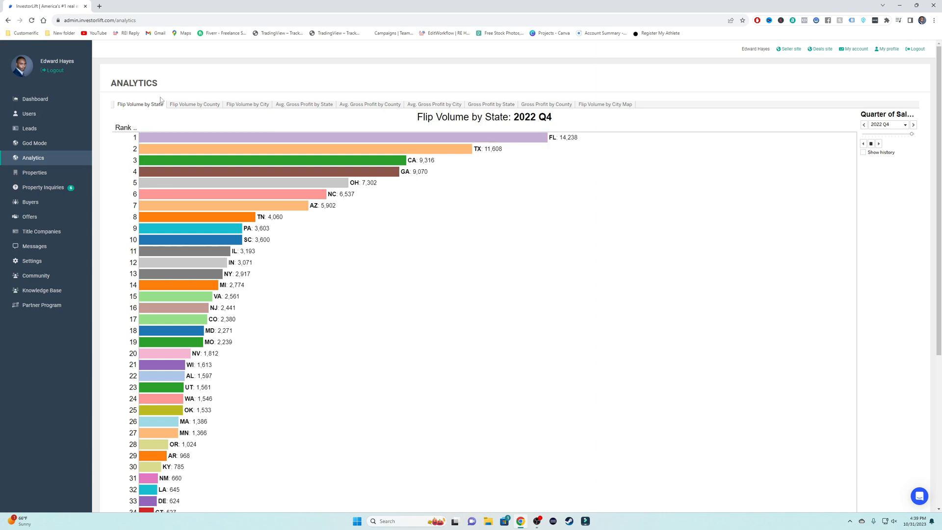
pyautogui.click(191, 104)
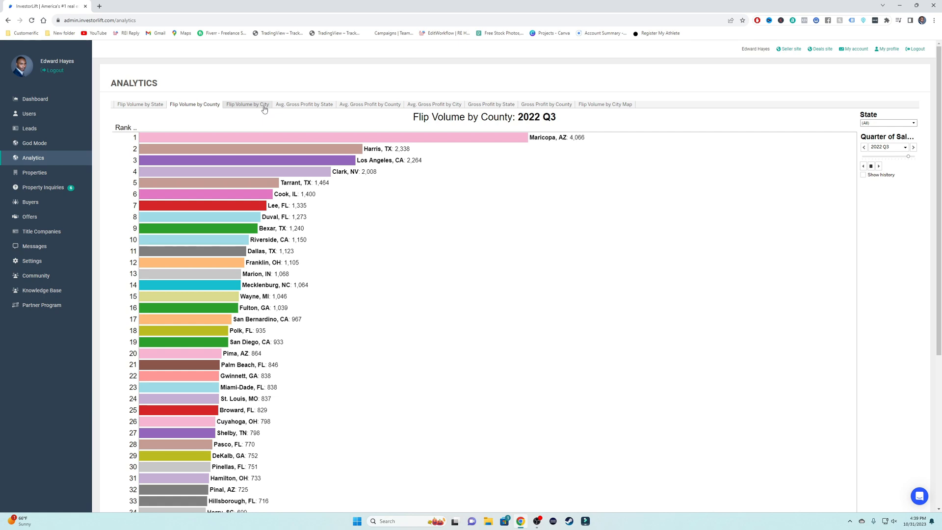
pyautogui.click(71, 175)
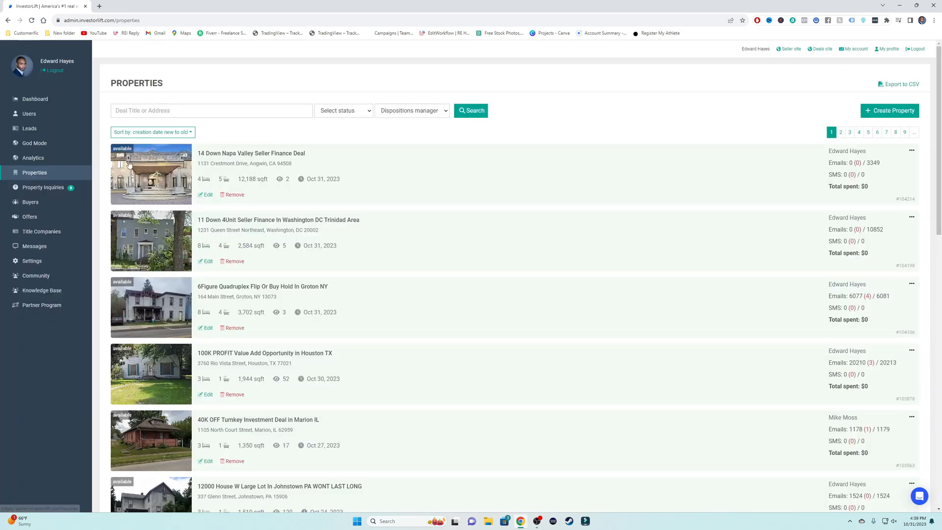
pyautogui.click(399, 185)
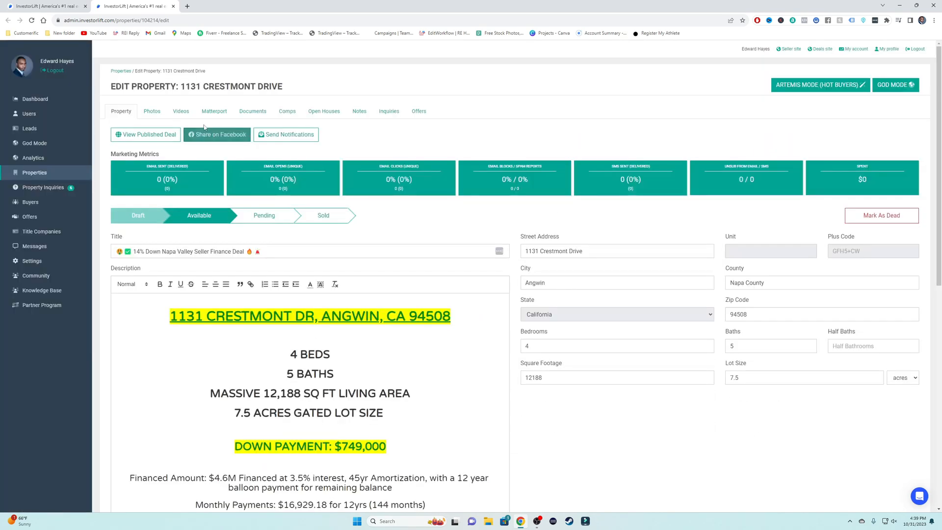
pyautogui.click(287, 133)
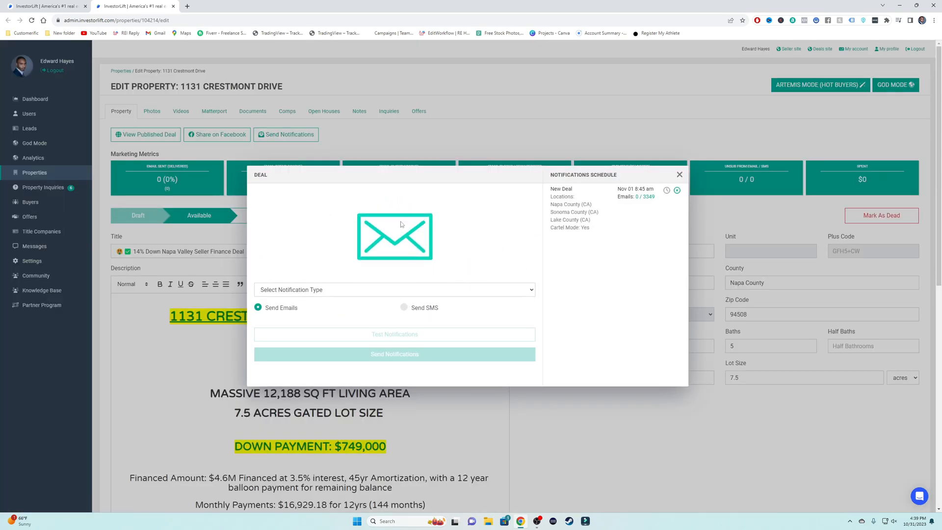
pyautogui.click(680, 175)
pyautogui.click(81, 176)
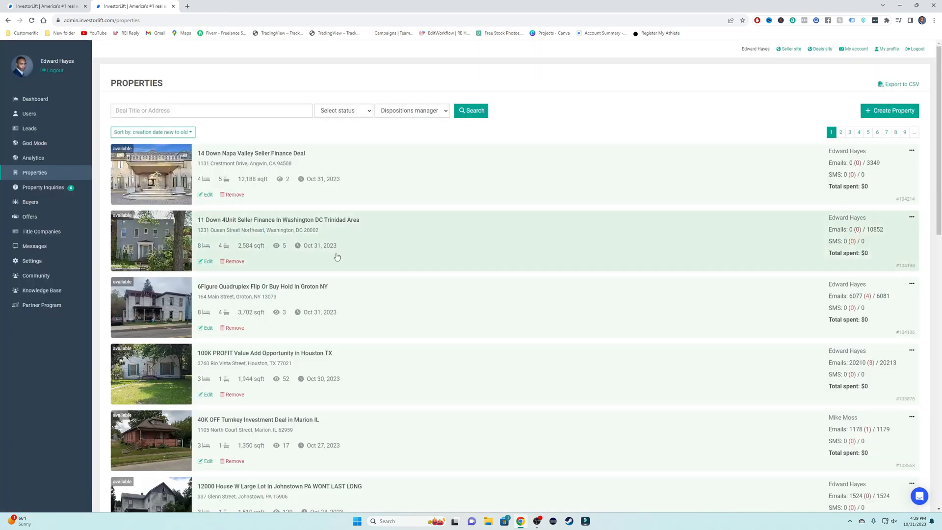
pyautogui.click(378, 388)
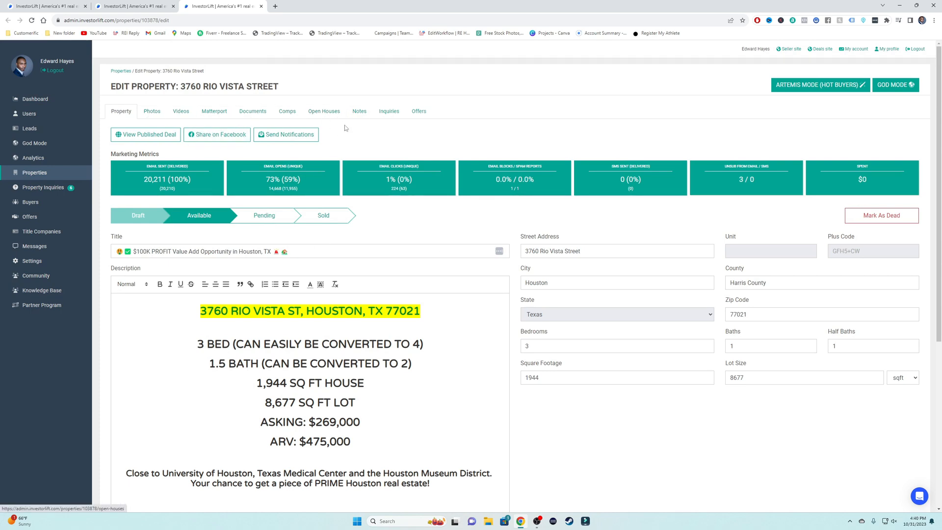
# Step: Choose Price Reduced Notification for the Rio Vista deal and continue to its broadcast settings
pyautogui.click(290, 141)
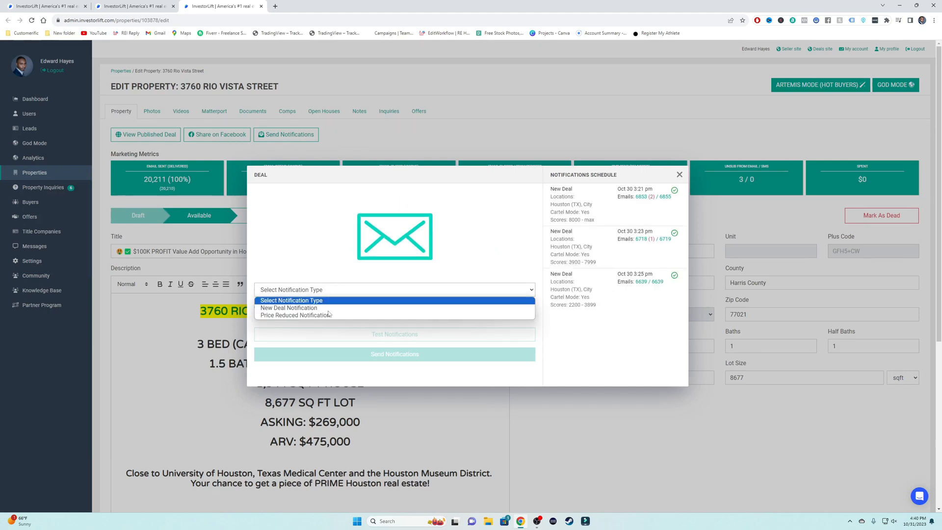
pyautogui.click(331, 291)
pyautogui.click(313, 316)
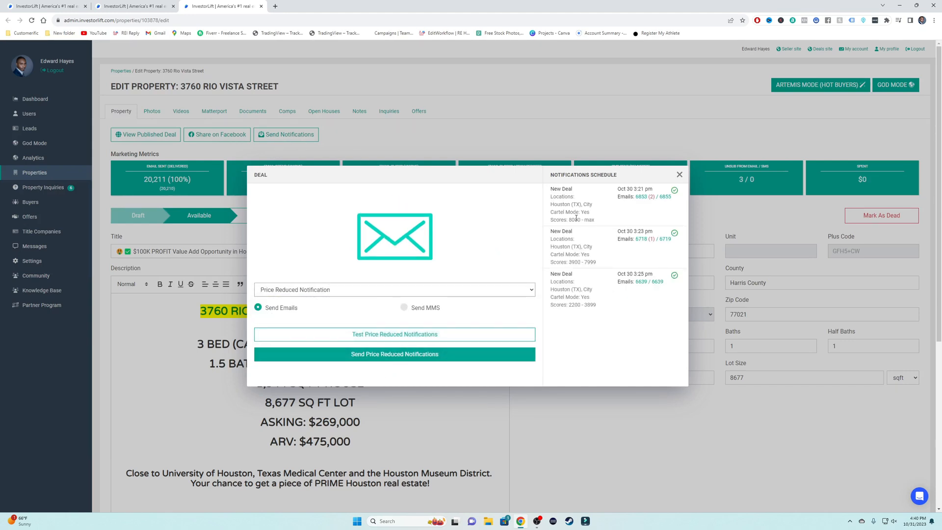
pyautogui.click(388, 355)
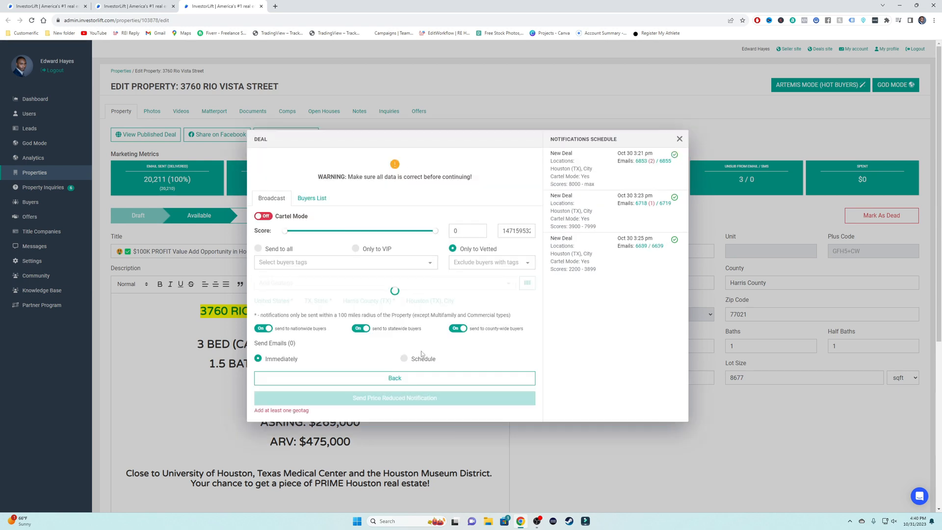
# Step: Enable Cartel Mode for all buyers, tag Cash Buyer, drop the Houston geotag, and set minimum score 8000
pyautogui.click(263, 209)
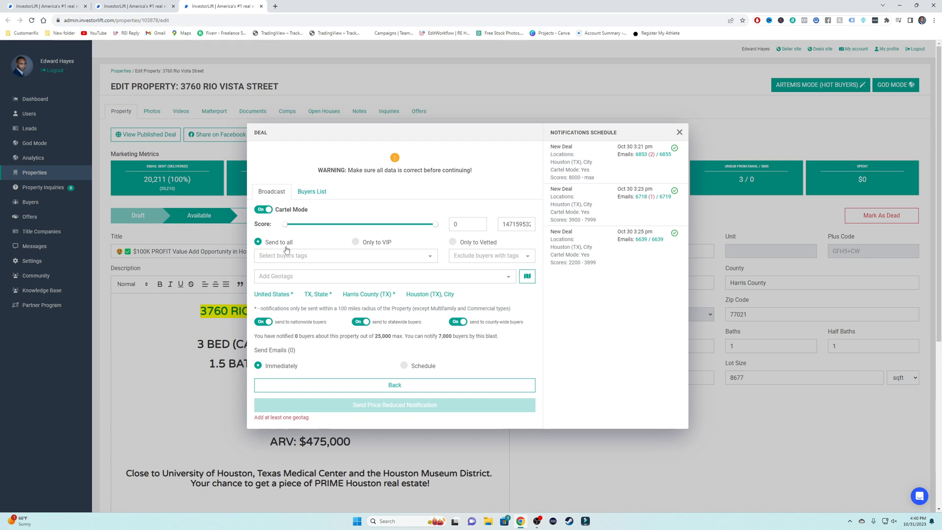
pyautogui.click(437, 300)
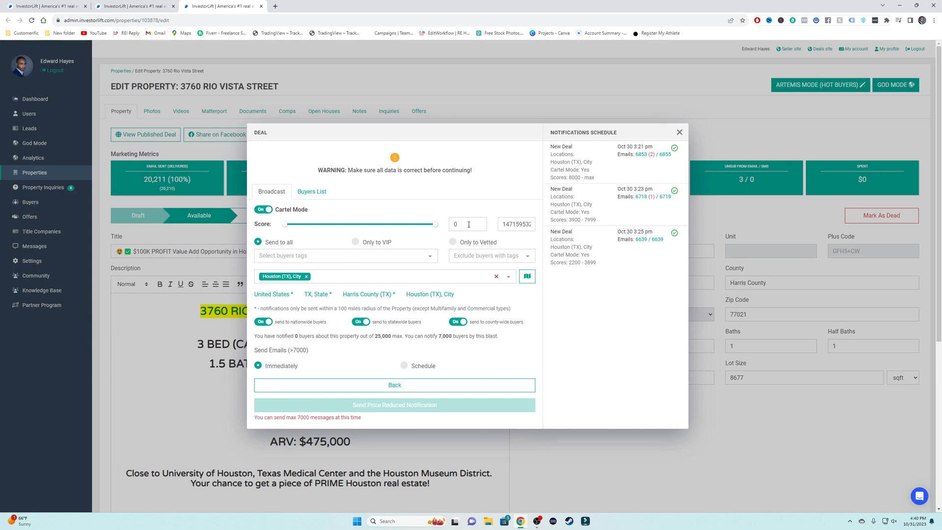
pyautogui.click(306, 260)
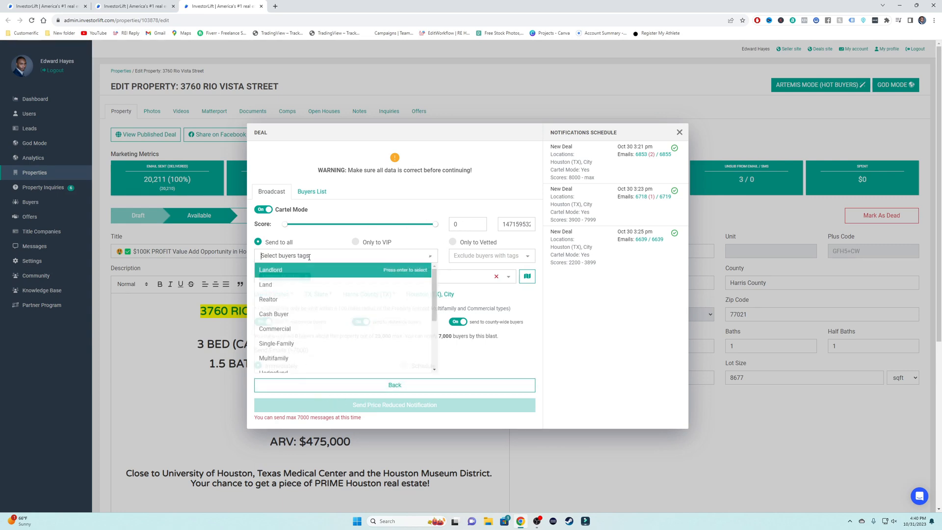
pyautogui.click(314, 313)
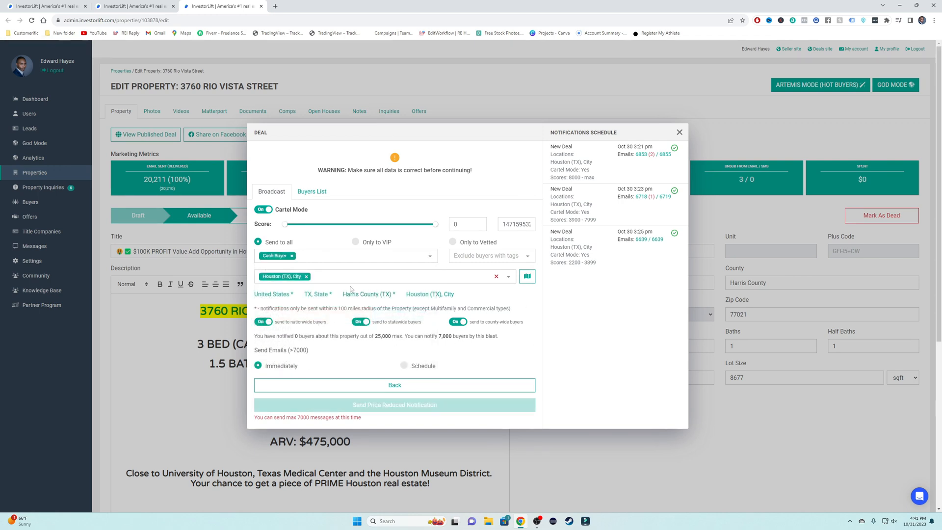
pyautogui.click(306, 276)
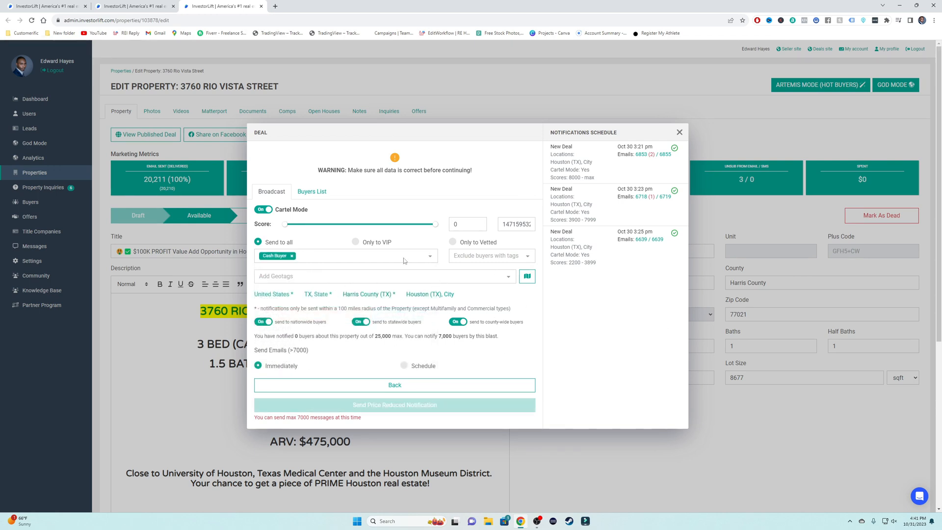
pyautogui.doubleClick(464, 225)
pyautogui.write('8000')
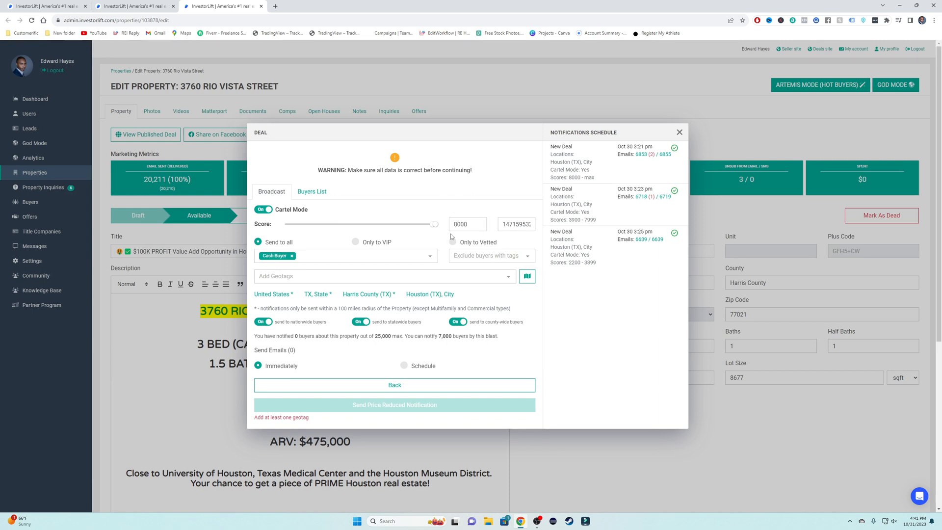
# Step: Remove the Cash Buyer tag, re-add the Houston geotag, and set the score range to 0–8000
pyautogui.click(293, 257)
pyautogui.click(426, 295)
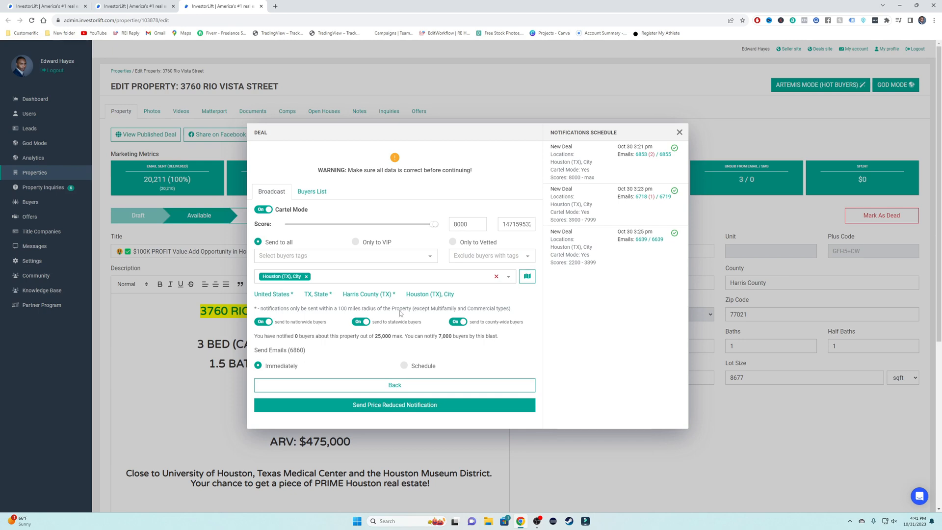
pyautogui.doubleClick(456, 225)
pyautogui.doubleClick(516, 226)
pyautogui.write('7999')
pyautogui.doubleClick(475, 228)
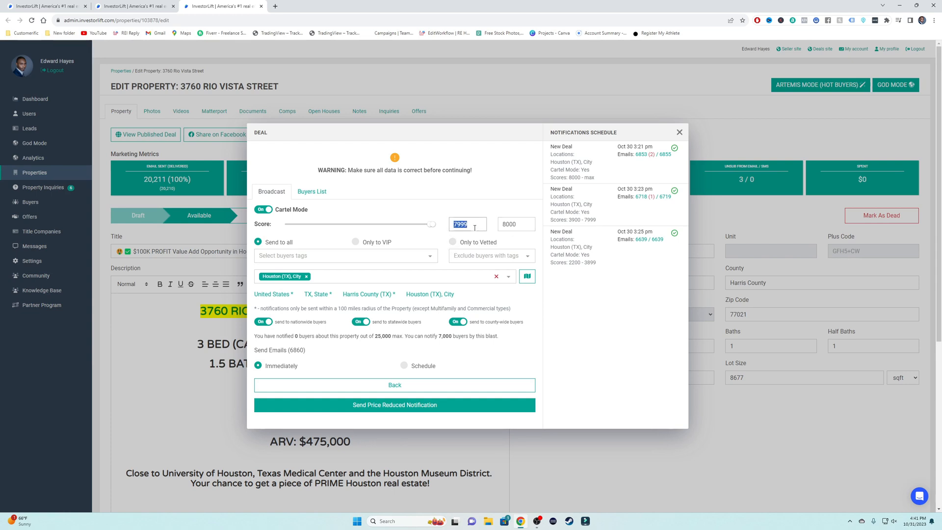
pyautogui.click(474, 228)
pyautogui.doubleClick(474, 228)
pyautogui.write('0')
pyautogui.click(491, 205)
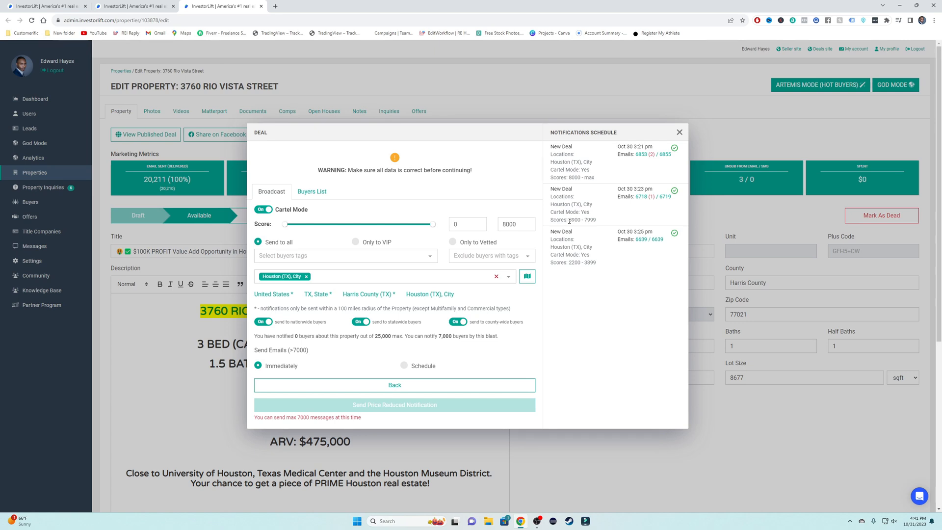
# Step: Compare earlier blasts' 3900–7999 and 2200–3899 score ranges, then remove the Houston (TX), City geotag
pyautogui.moveTo(569, 221); pyautogui.dragTo(599, 223)
pyautogui.moveTo(569, 263); pyautogui.dragTo(608, 265)
pyautogui.click(306, 276)
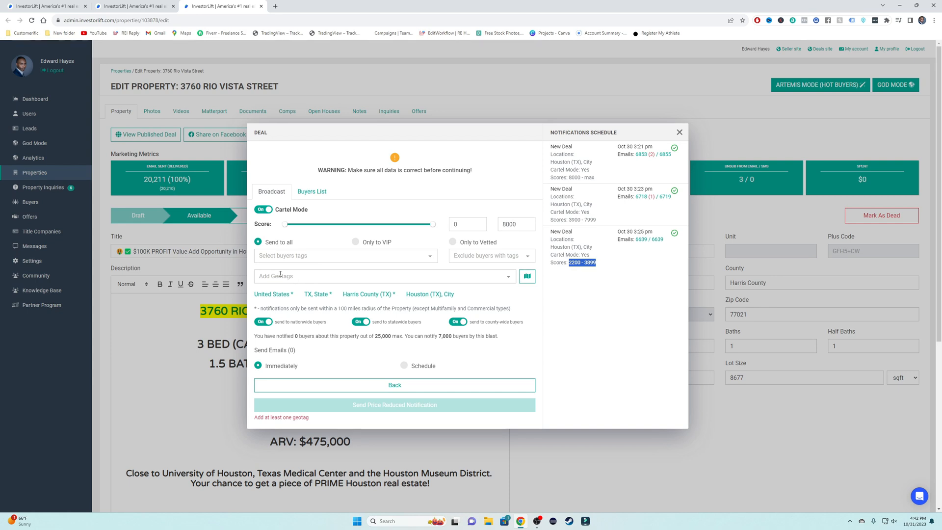
# Step: On the geotag map around Houston, tick TX State plus Harris, Brazoria, Fort Bend, Galveston, Montgomery and Chambers counties
pyautogui.click(529, 278)
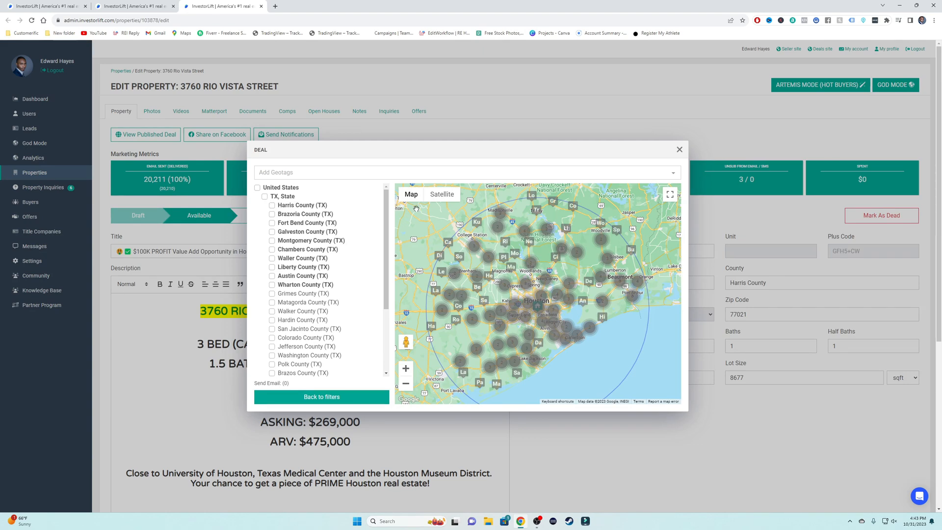
pyautogui.doubleClick(406, 372)
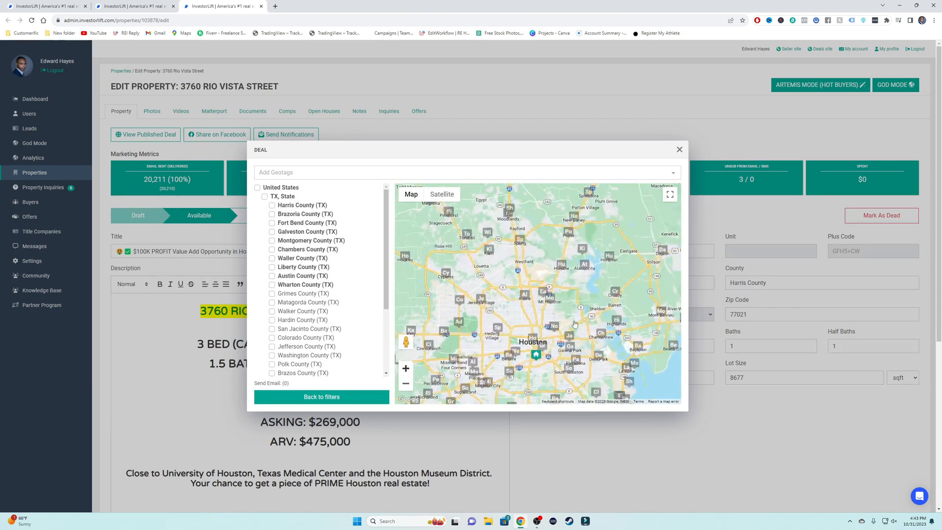
pyautogui.moveTo(559, 326); pyautogui.dragTo(560, 264)
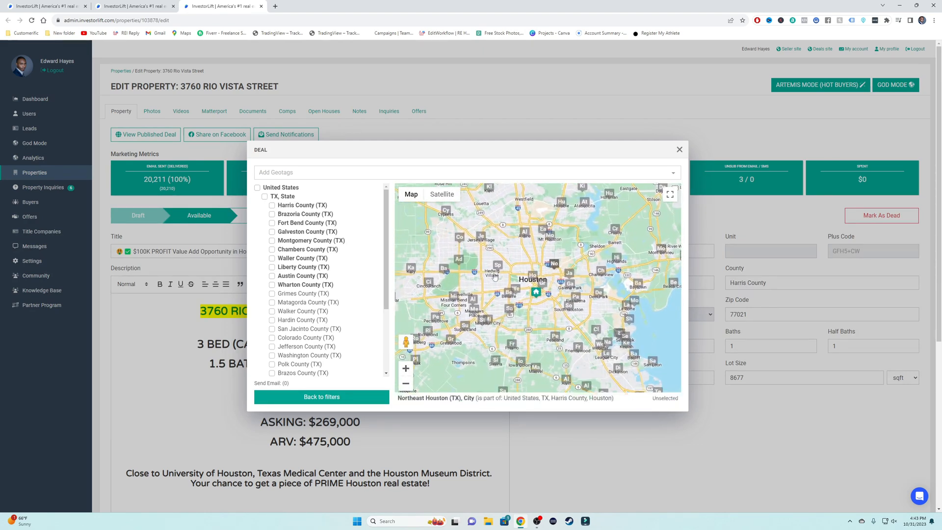
pyautogui.click(265, 197)
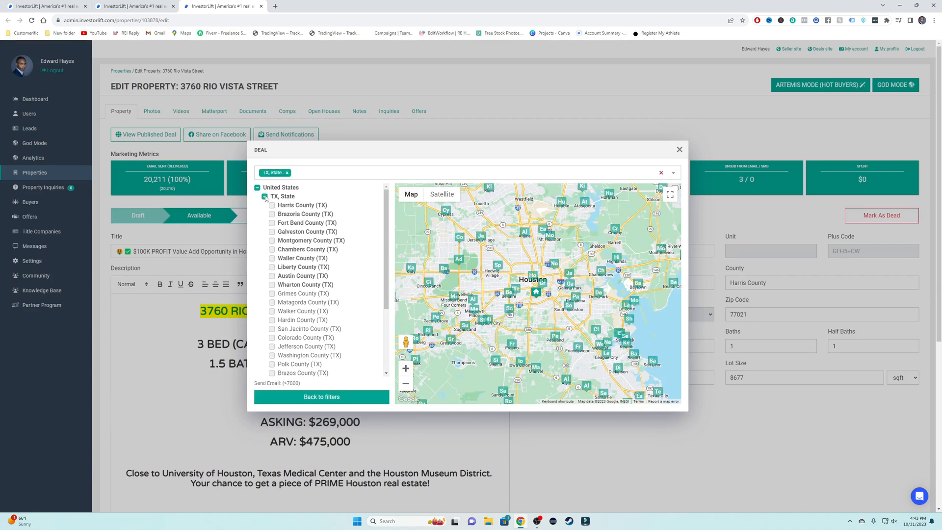
pyautogui.click(272, 206)
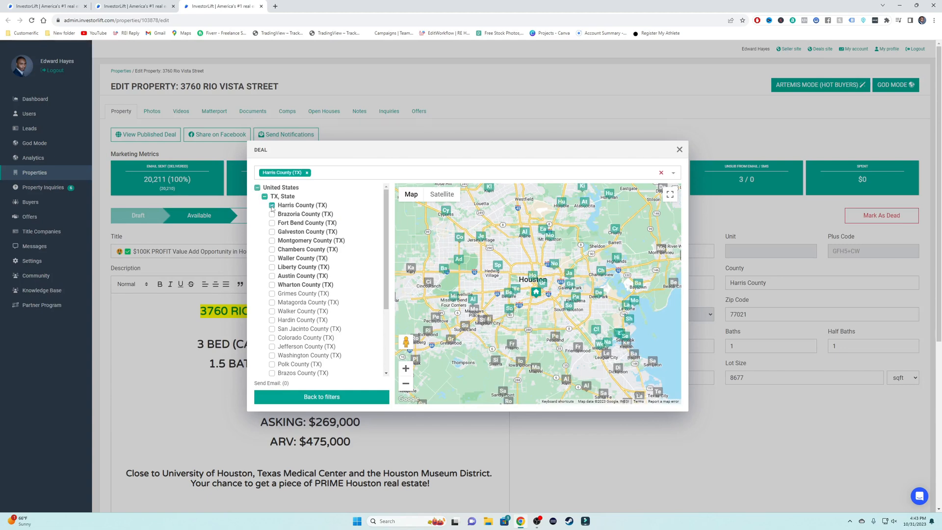
pyautogui.click(272, 215)
pyautogui.click(271, 223)
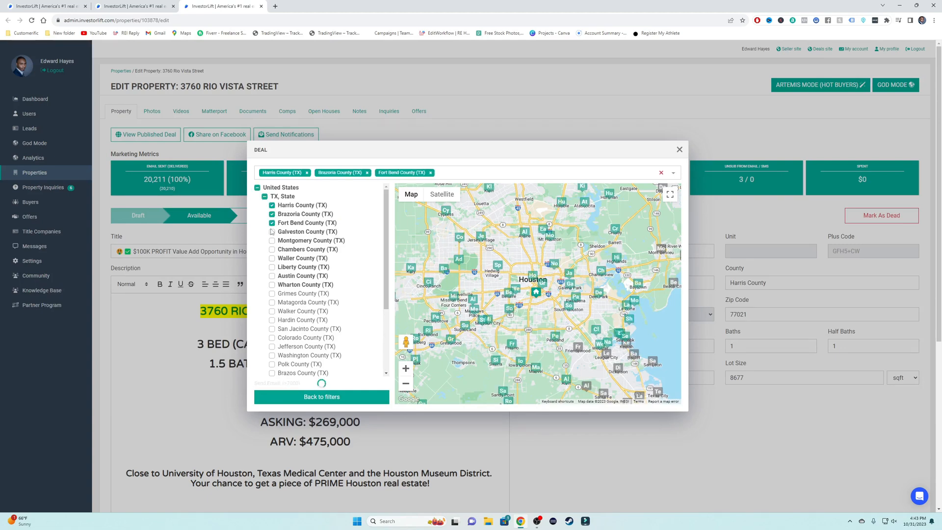
pyautogui.click(272, 231)
pyautogui.click(272, 240)
pyautogui.click(273, 250)
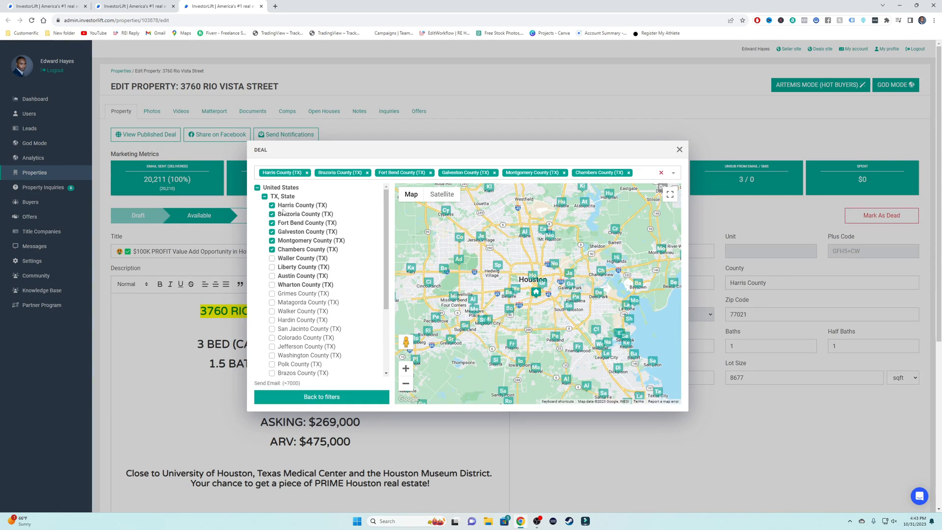
pyautogui.click(265, 197)
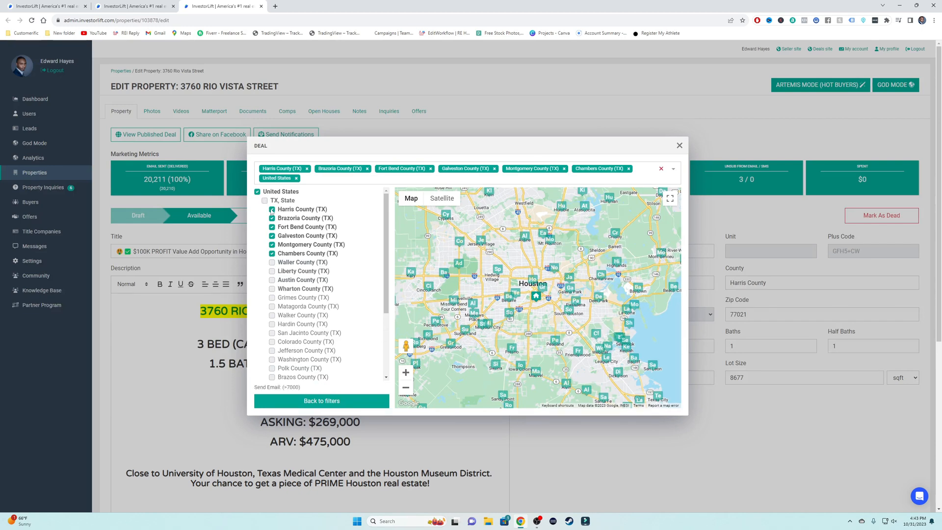
# Step: Untick the six counties and United States, leaving only Harris County (TX) targeted
pyautogui.click(272, 210)
pyautogui.click(272, 214)
pyautogui.click(272, 223)
pyautogui.click(272, 232)
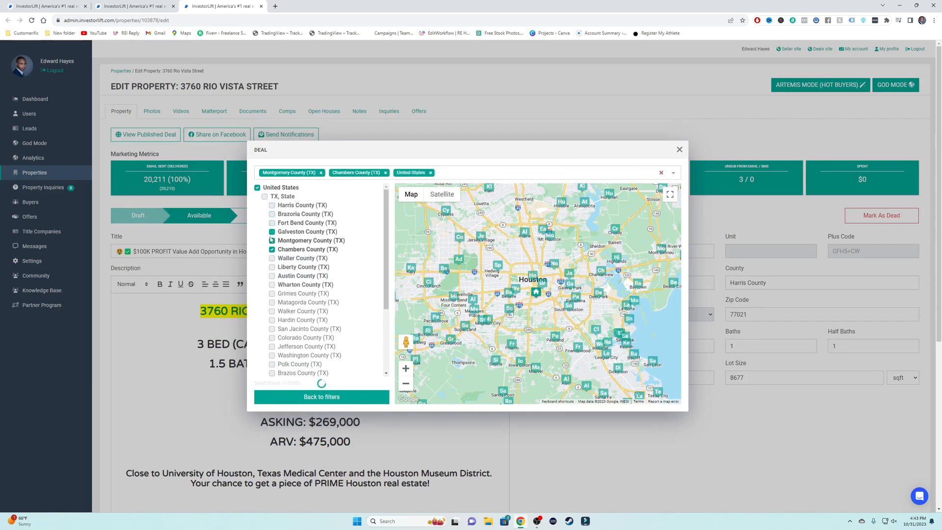
pyautogui.click(272, 240)
pyautogui.click(272, 249)
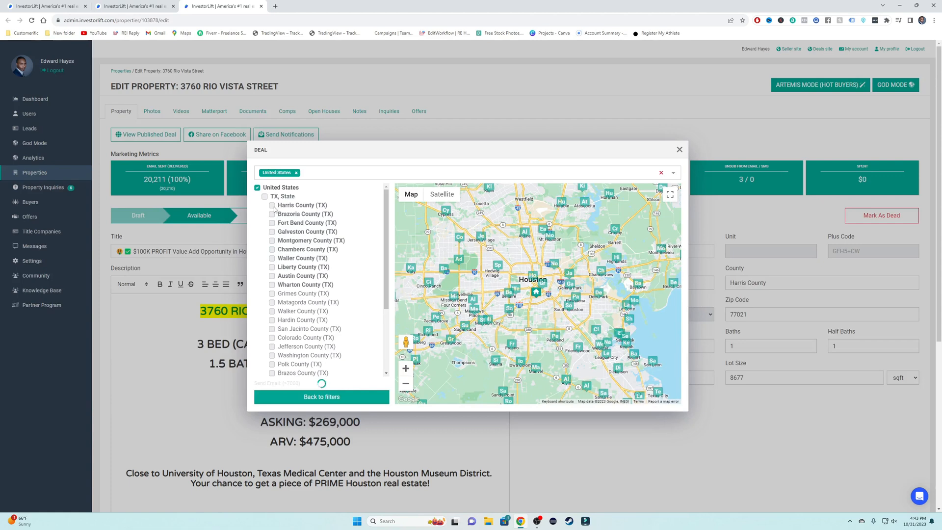
pyautogui.click(257, 188)
pyautogui.click(272, 205)
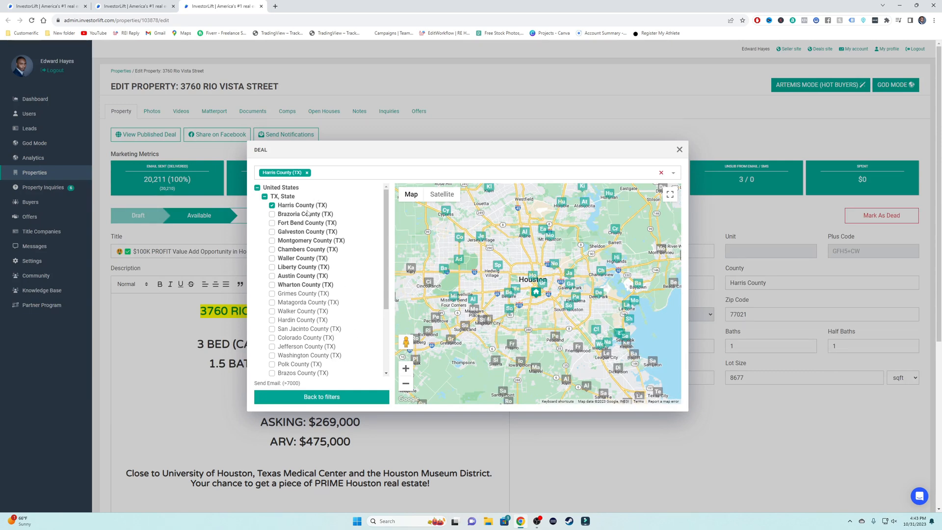
pyautogui.scroll(-5, 343, 324)
pyautogui.scroll(5, 344, 324)
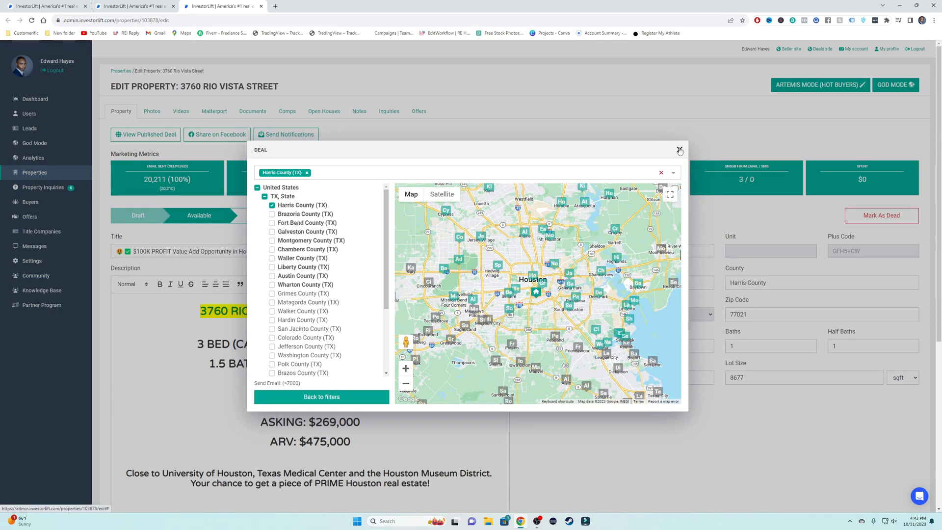
# Step: Back out of the broadcast to the SMS type choice and close the Deal dialog unsent
pyautogui.click(322, 396)
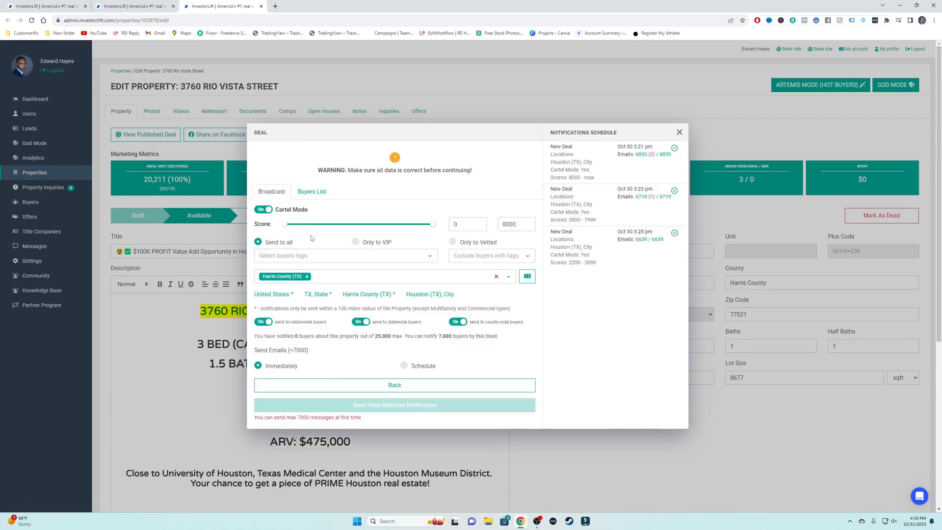
pyautogui.click(395, 385)
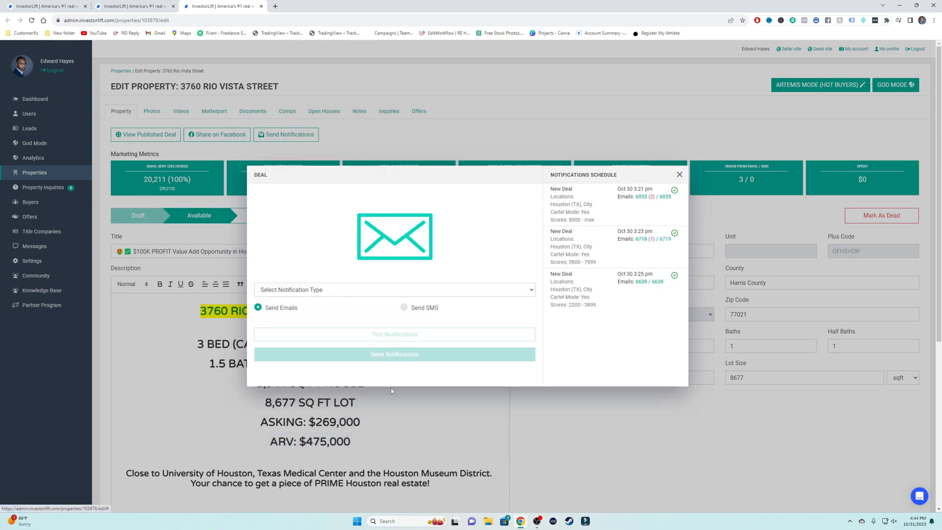
pyautogui.click(404, 309)
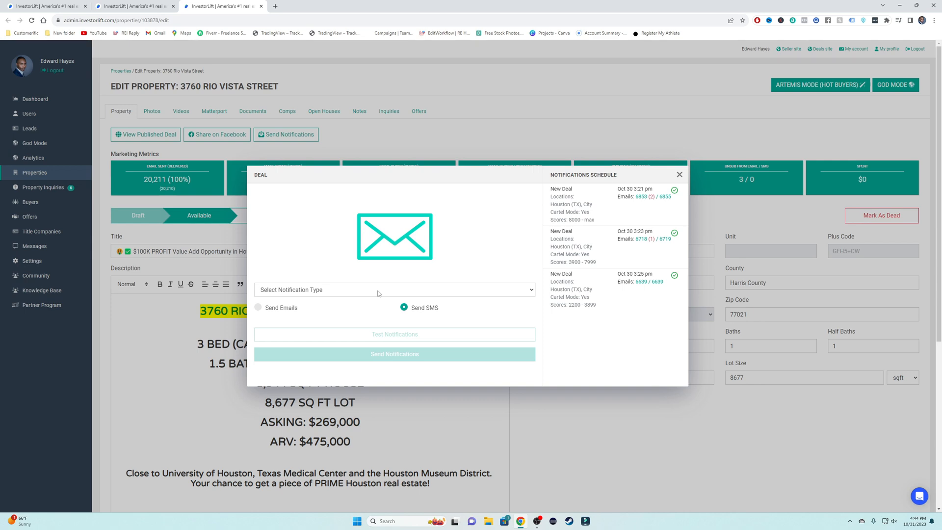
pyautogui.click(680, 174)
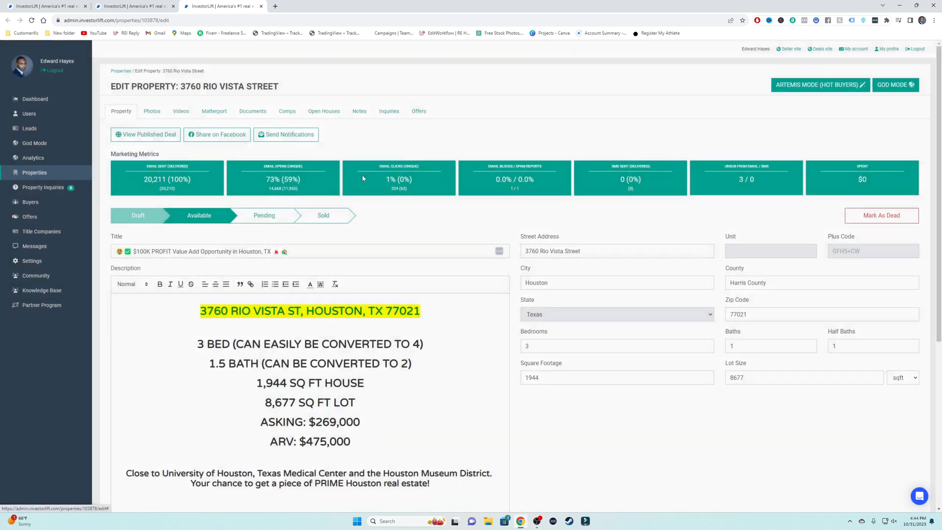
# Step: Check the Twilio integration under Settings > Integrations
pyautogui.click(31, 261)
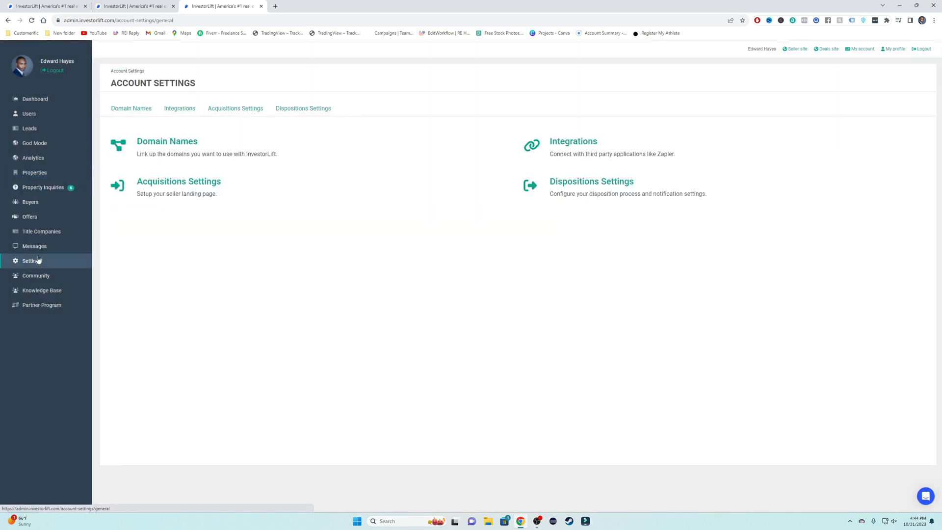
pyautogui.click(166, 109)
pyautogui.click(174, 171)
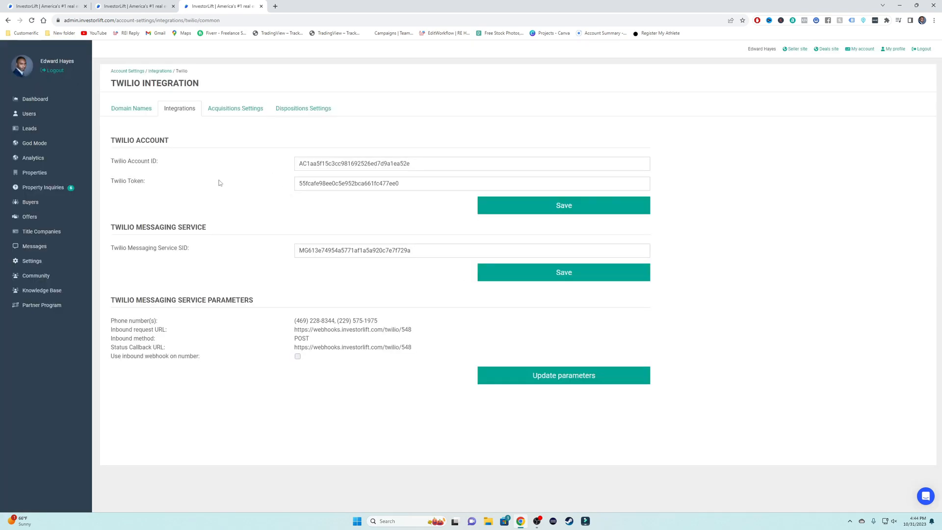
pyautogui.click(44, 175)
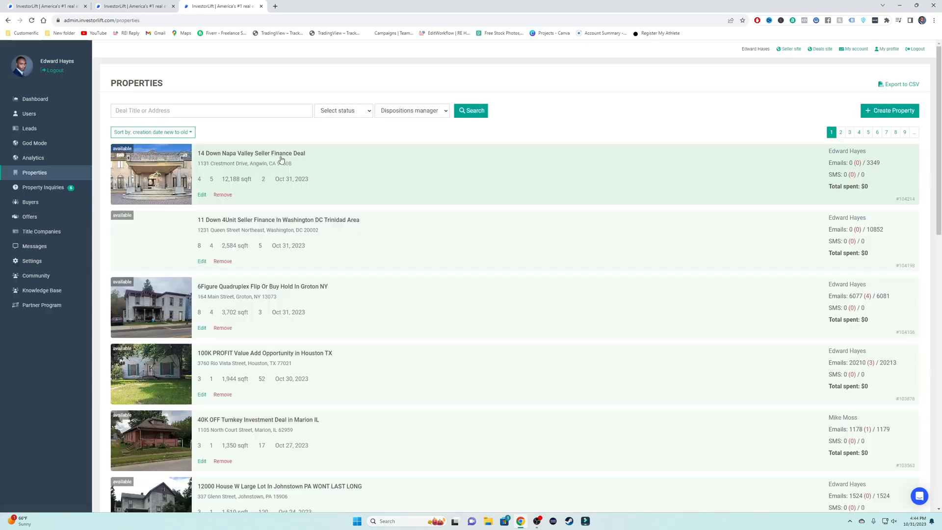
pyautogui.click(36, 99)
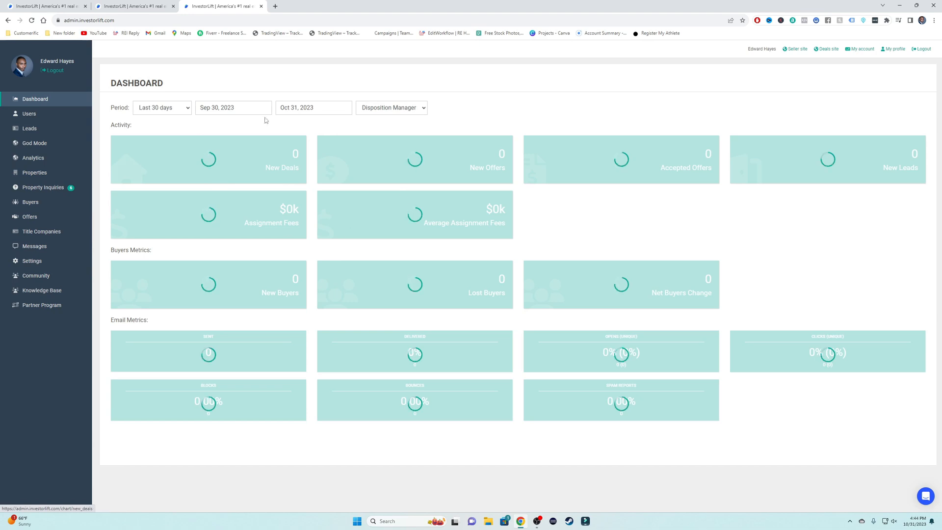
pyautogui.click(47, 175)
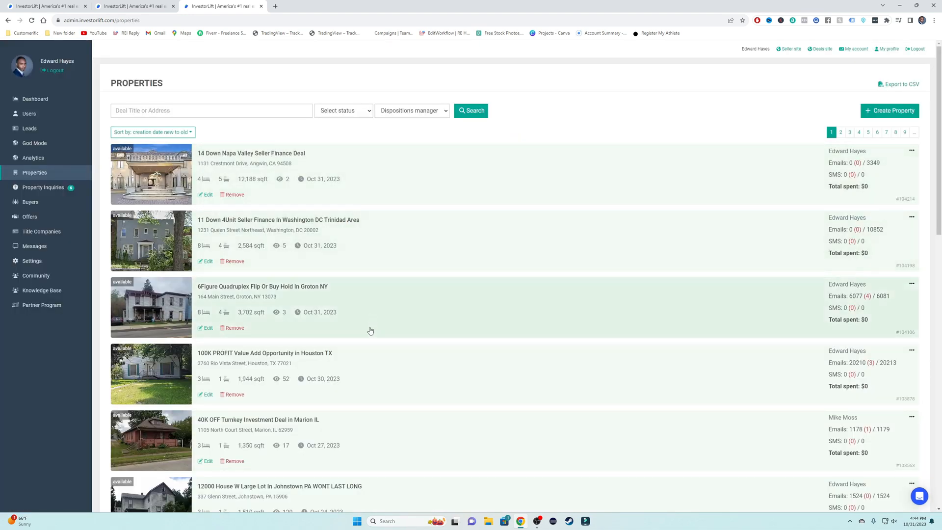
pyautogui.click(365, 376)
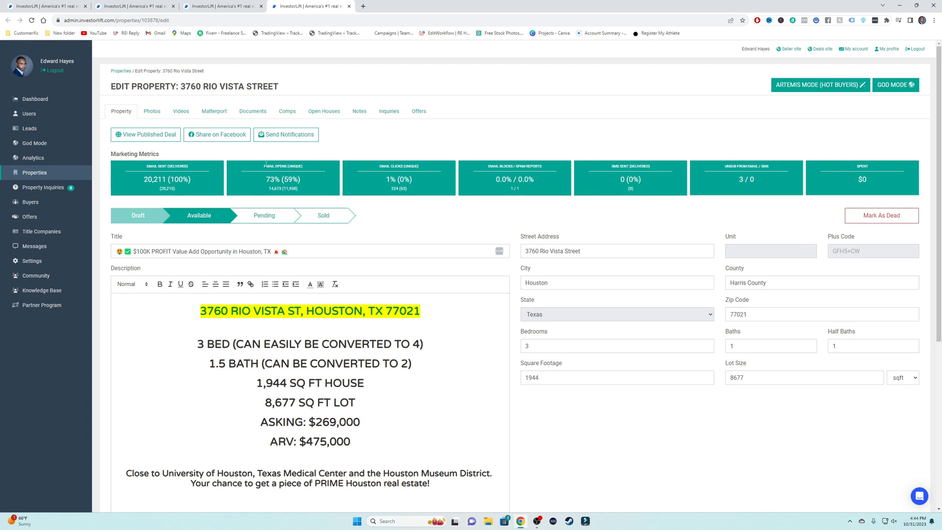
pyautogui.moveTo(266, 181); pyautogui.dragTo(300, 180)
pyautogui.scroll(-2, 446, 288)
pyautogui.scroll(2, 521, 253)
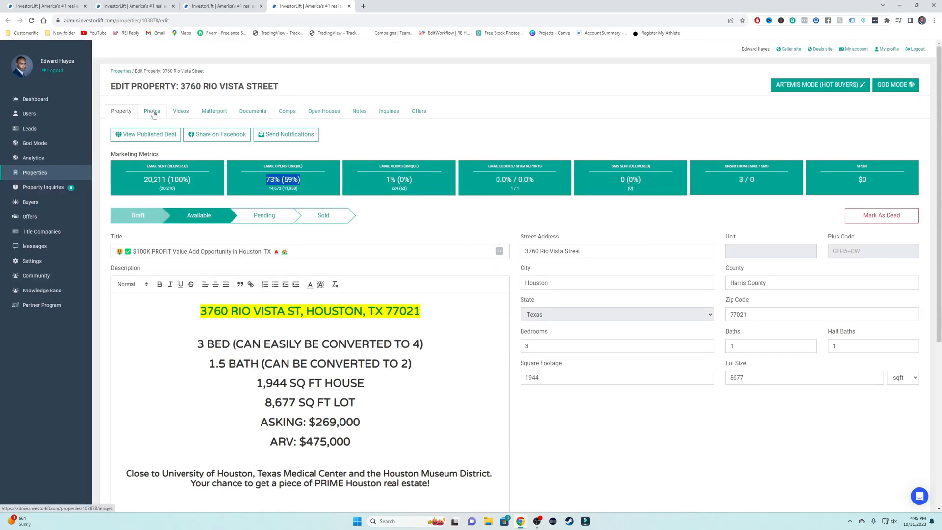
pyautogui.click(292, 112)
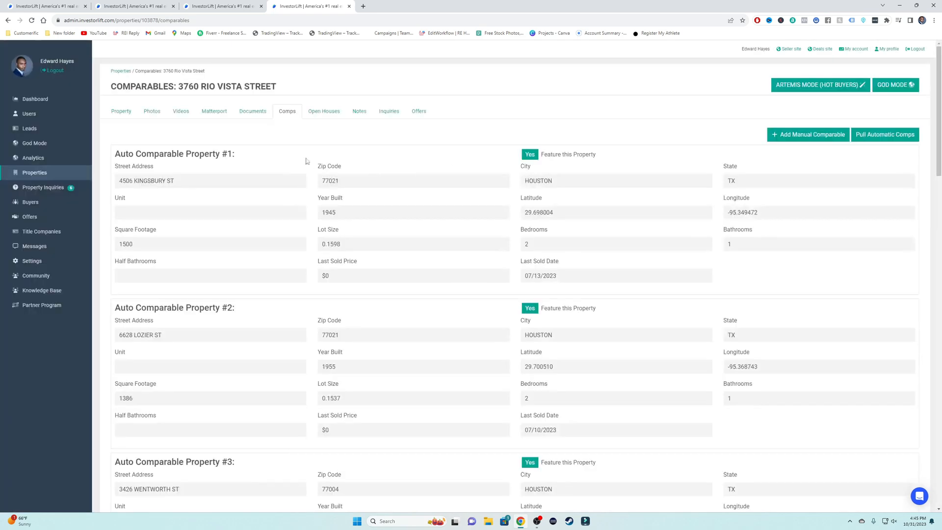
pyautogui.click(906, 135)
pyautogui.click(907, 136)
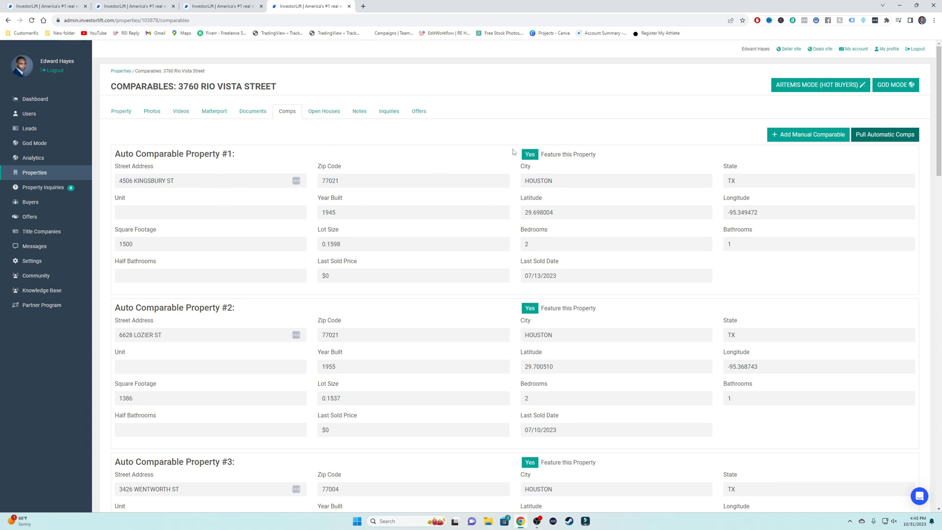
pyautogui.doubleClick(324, 276)
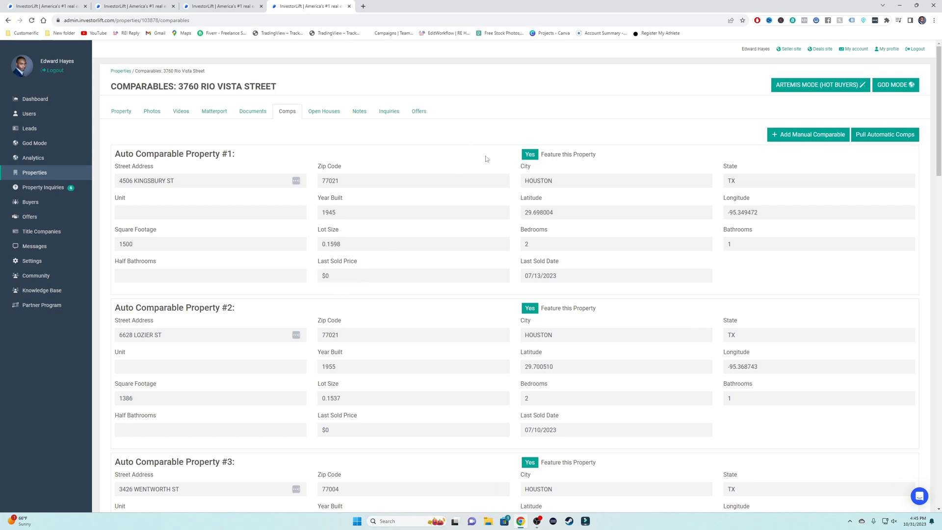
pyautogui.scroll(-5, 521, 273)
pyautogui.scroll(-4, 521, 273)
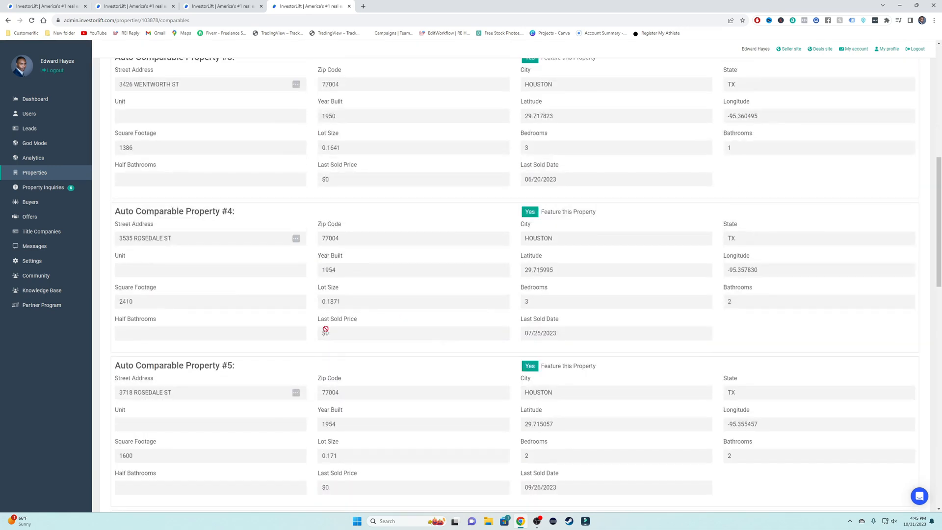
pyautogui.scroll(-4, 467, 375)
pyautogui.scroll(-4, 487, 380)
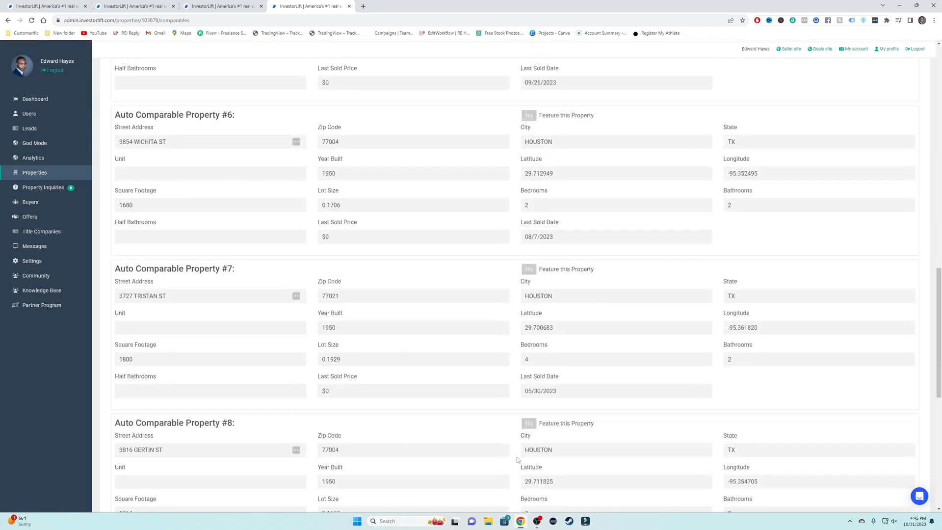
pyautogui.scroll(15, 584, 322)
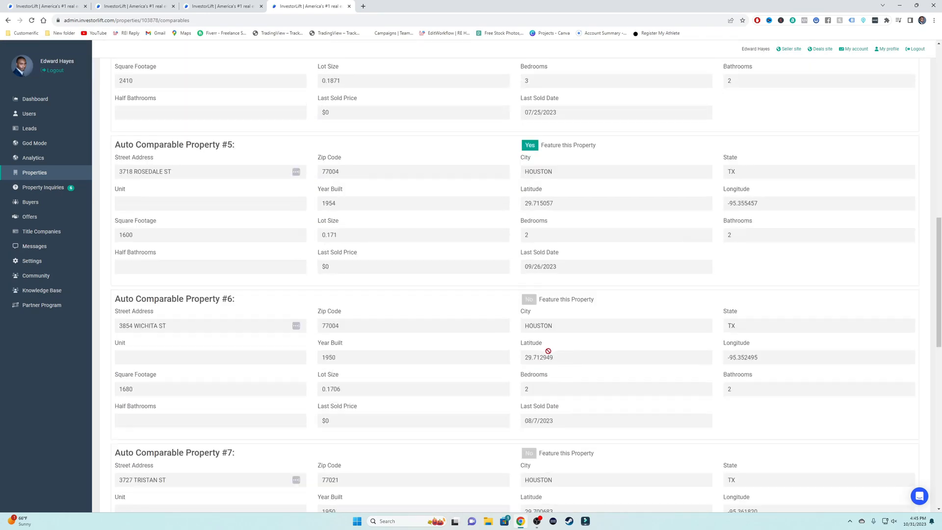
pyautogui.scroll(1, 552, 326)
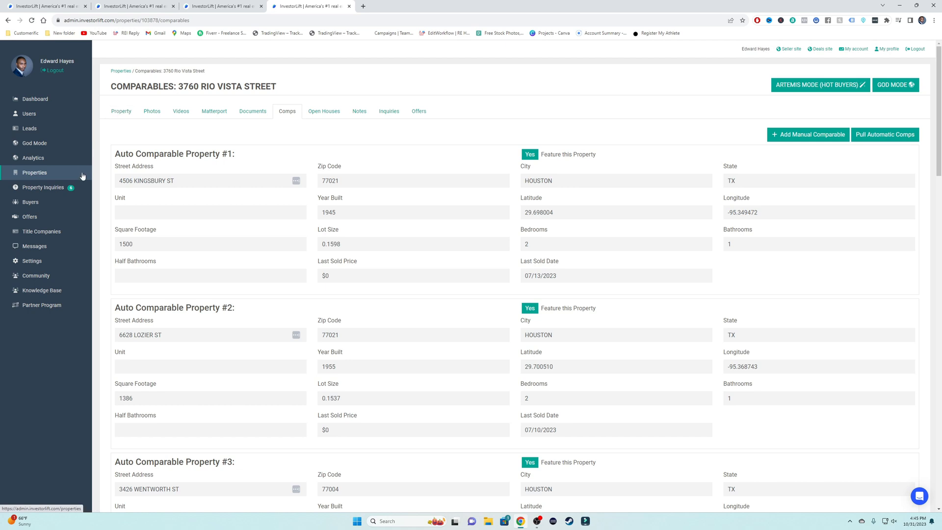
# Step: Return to Property Inquiries via Properties and start an Add Note on the top inquiry
pyautogui.click(69, 188)
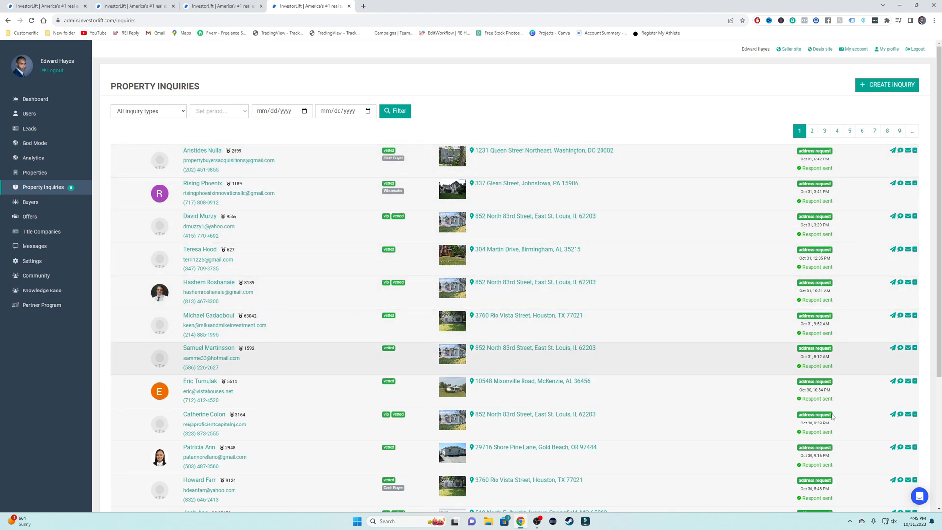
pyautogui.click(57, 177)
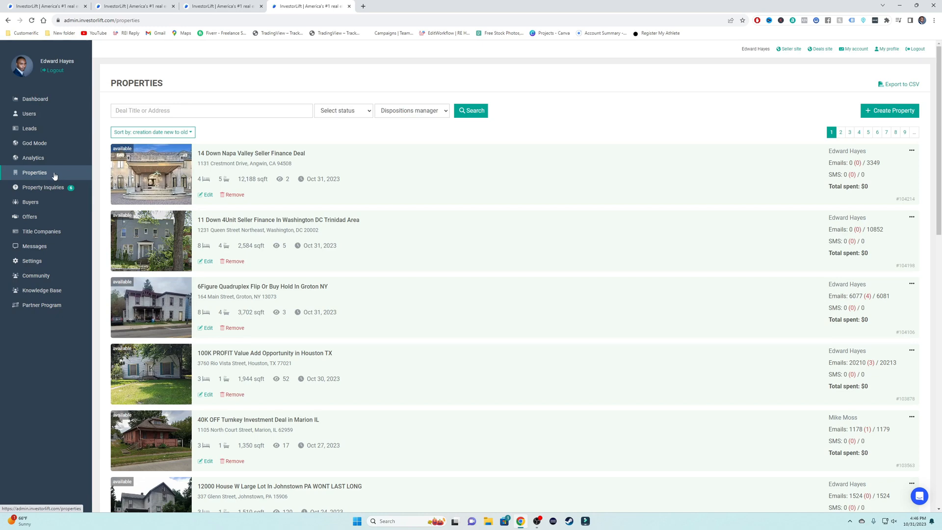
pyautogui.click(56, 188)
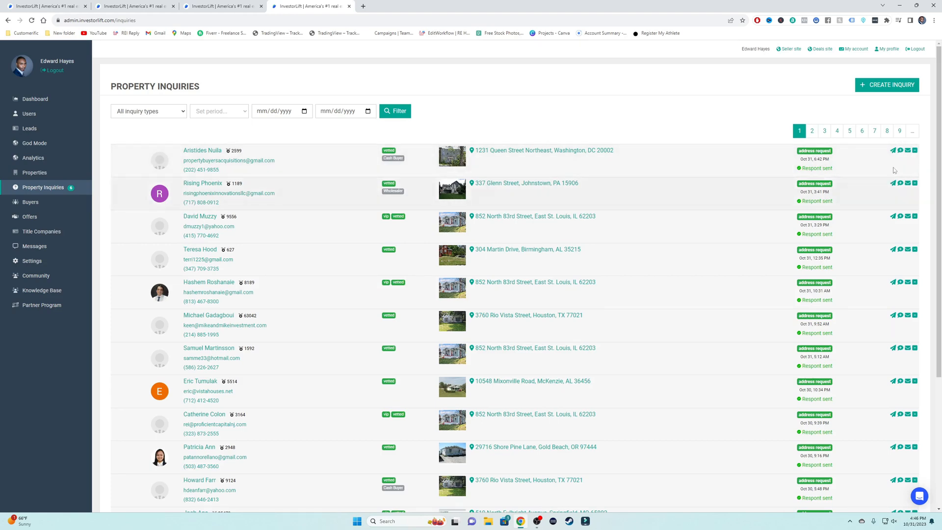
pyautogui.click(901, 150)
# Step: Add the note 'Person requested address' to the first buyer inquiry
pyautogui.click(441, 275)
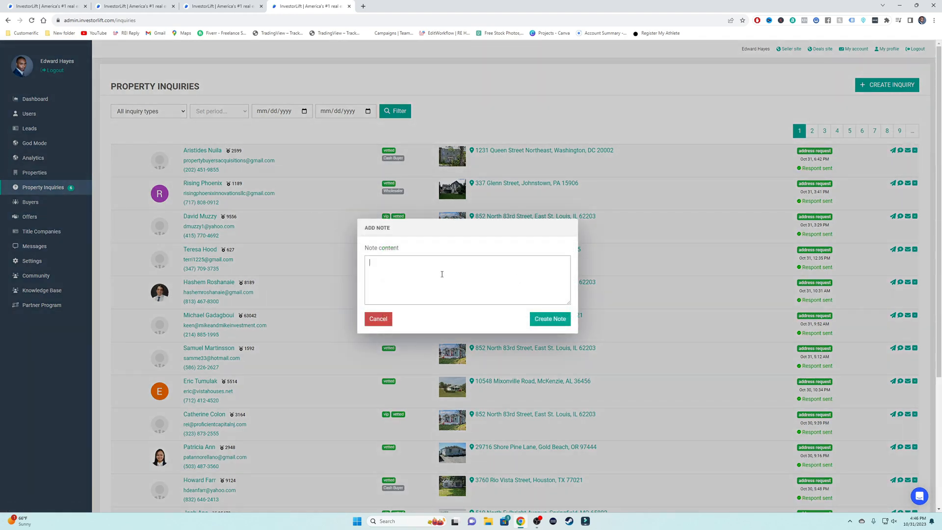
pyautogui.write('Person requested address')
pyautogui.click(552, 319)
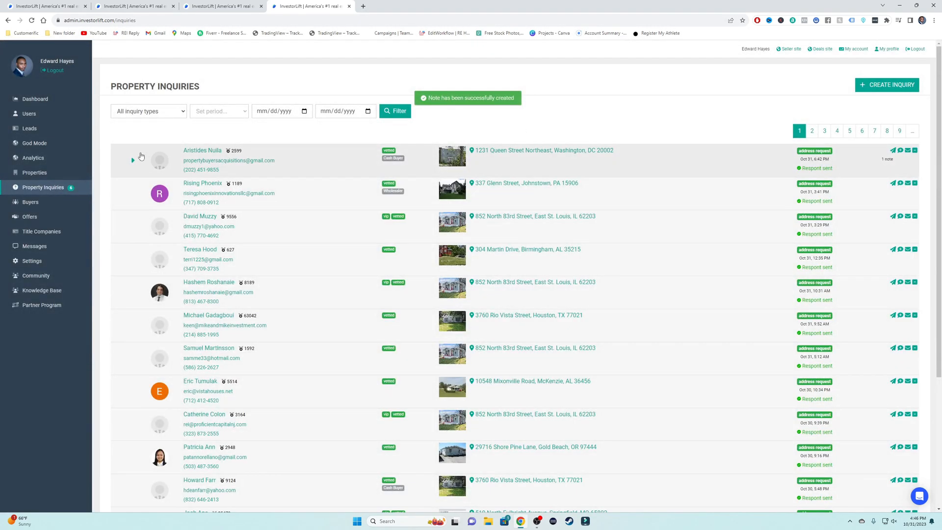
pyautogui.click(132, 162)
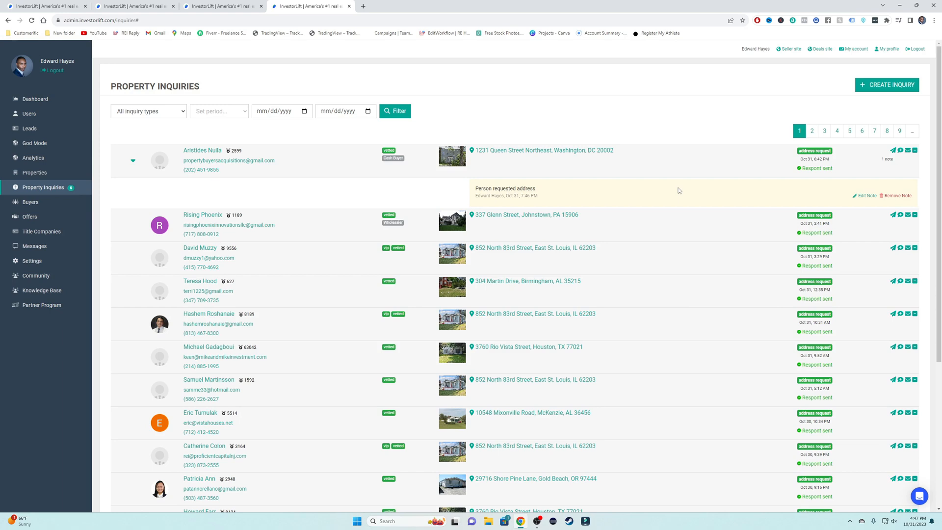
pyautogui.click(133, 161)
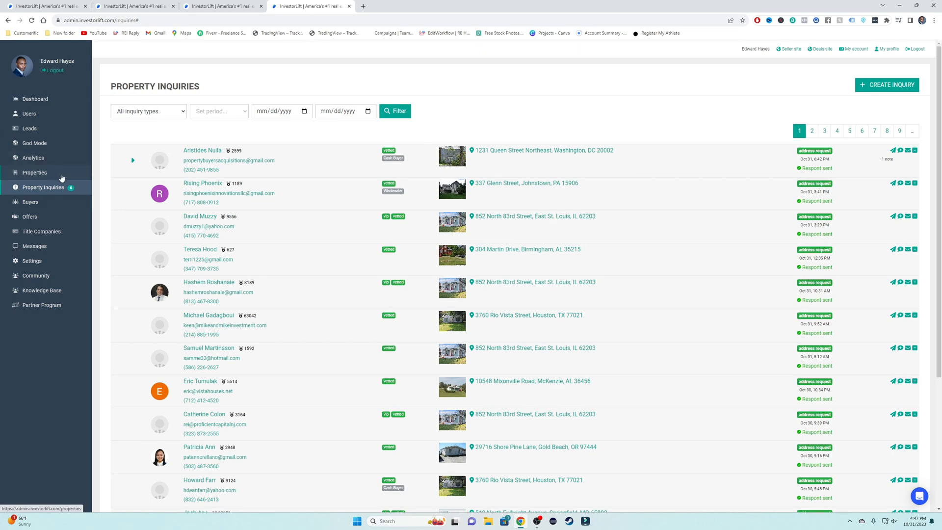
# Step: Return to the Dashboard to view the last 30 days of deal, buyer and email metrics
pyautogui.click(46, 98)
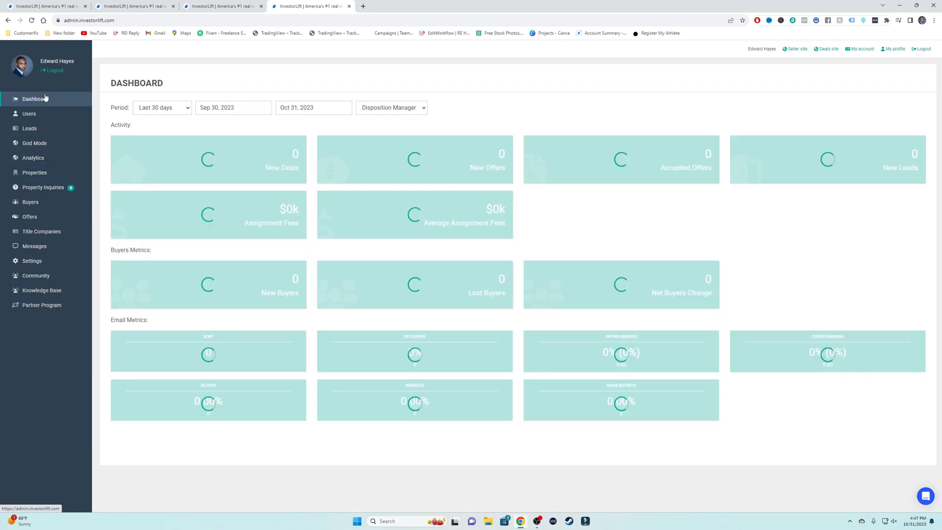